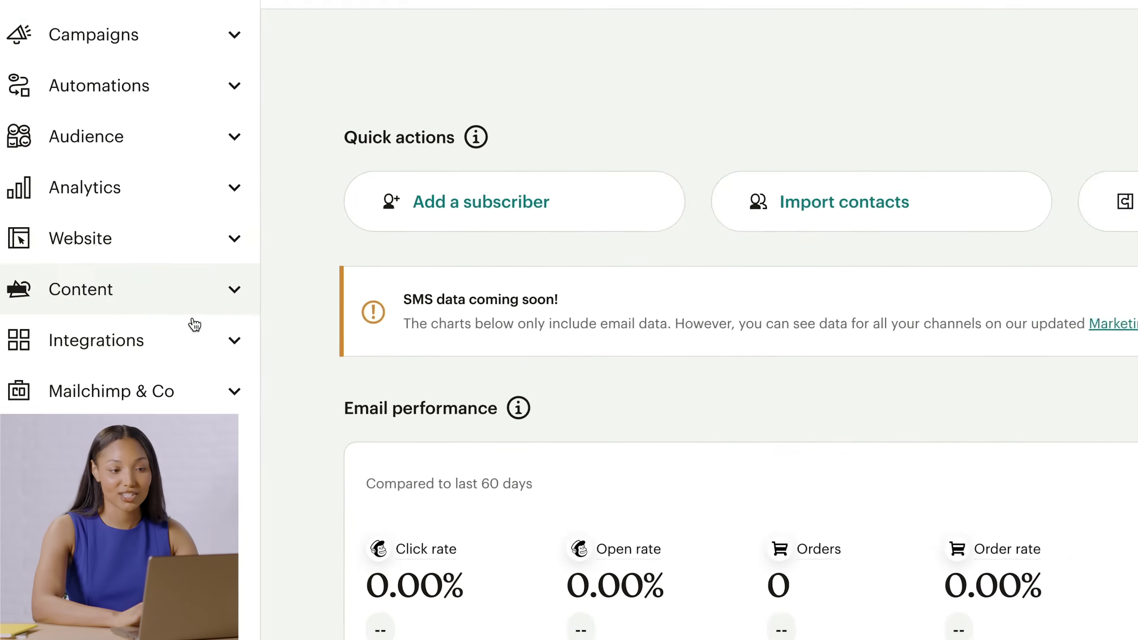
Search the Integrations directory for 'Qui' to find the QuickBooks Online integration.
click(146, 371)
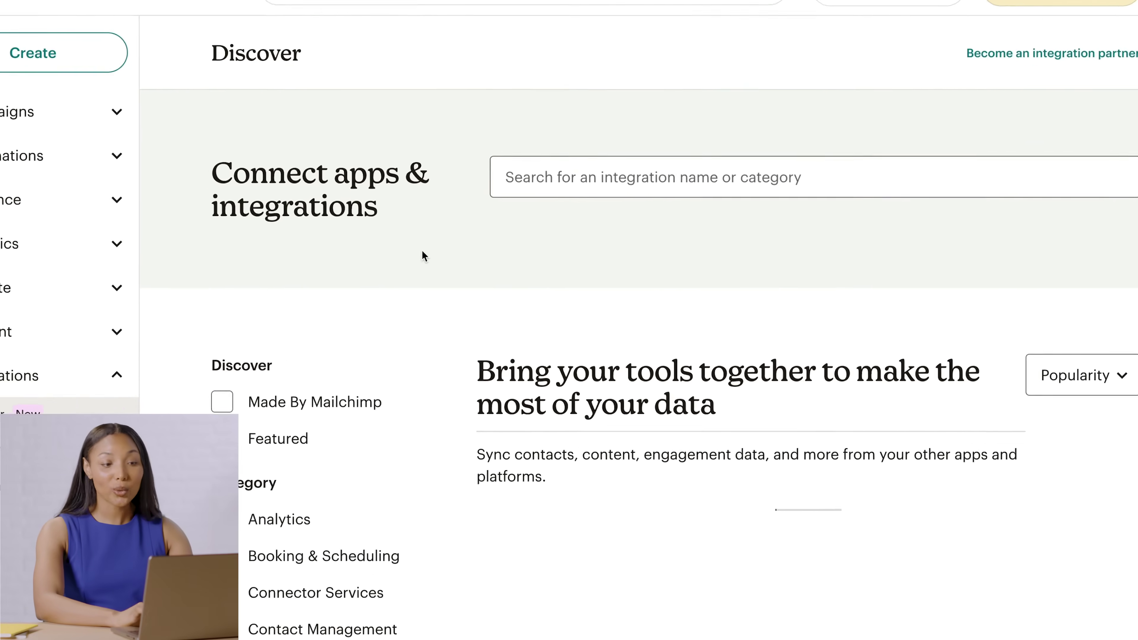
click(566, 176)
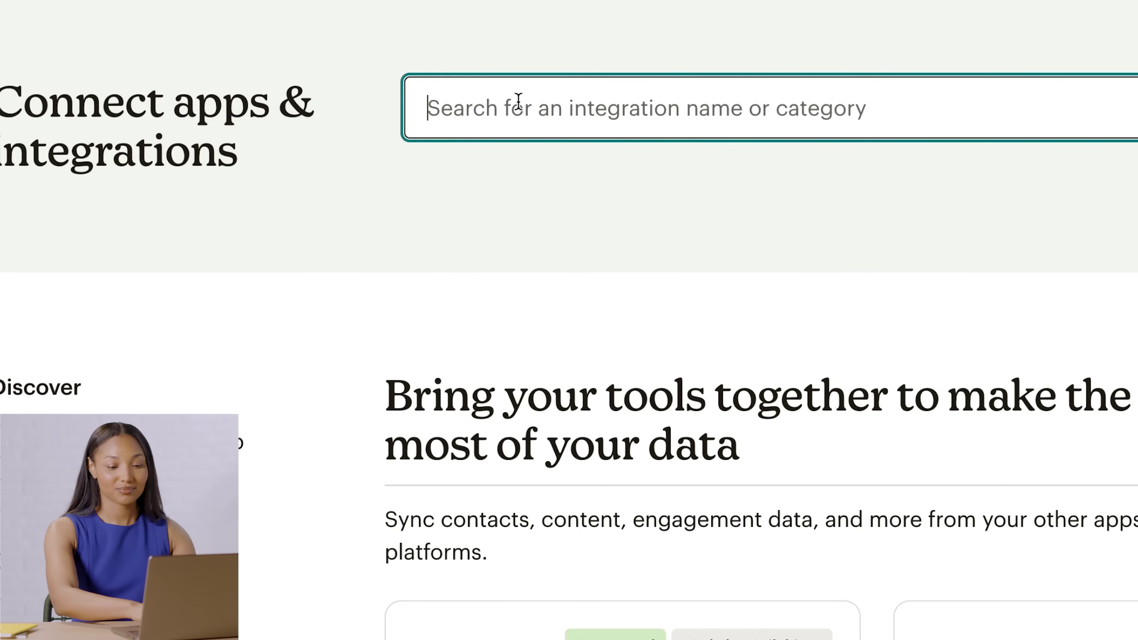
text(Quickbooks)
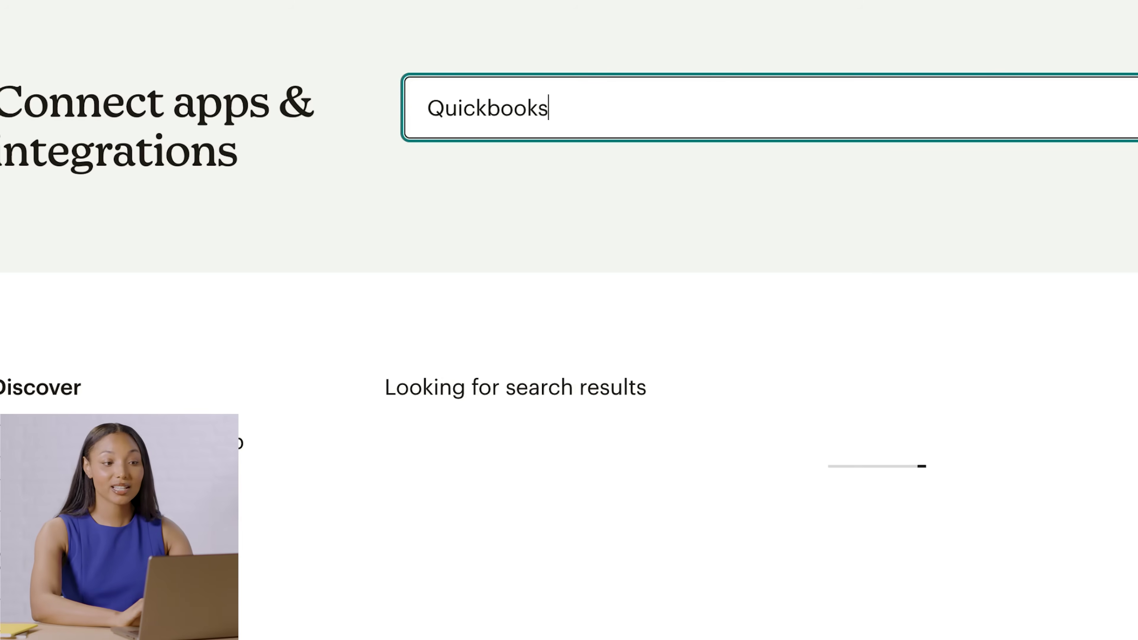
scroll(654, 147, down, 3)
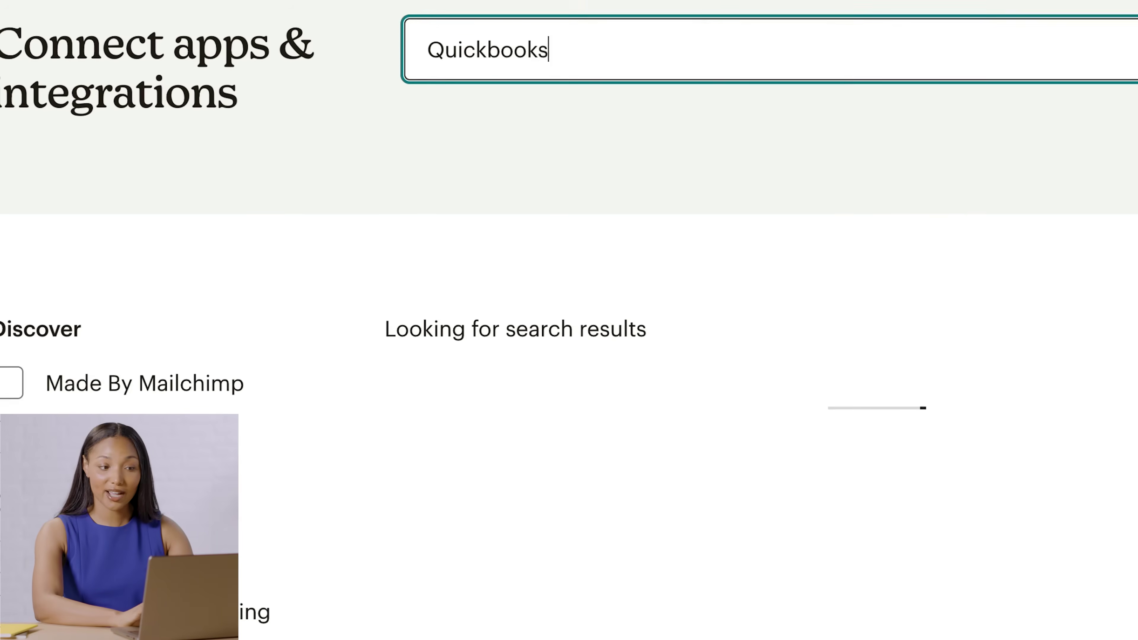
scroll(655, 146, down, 1)
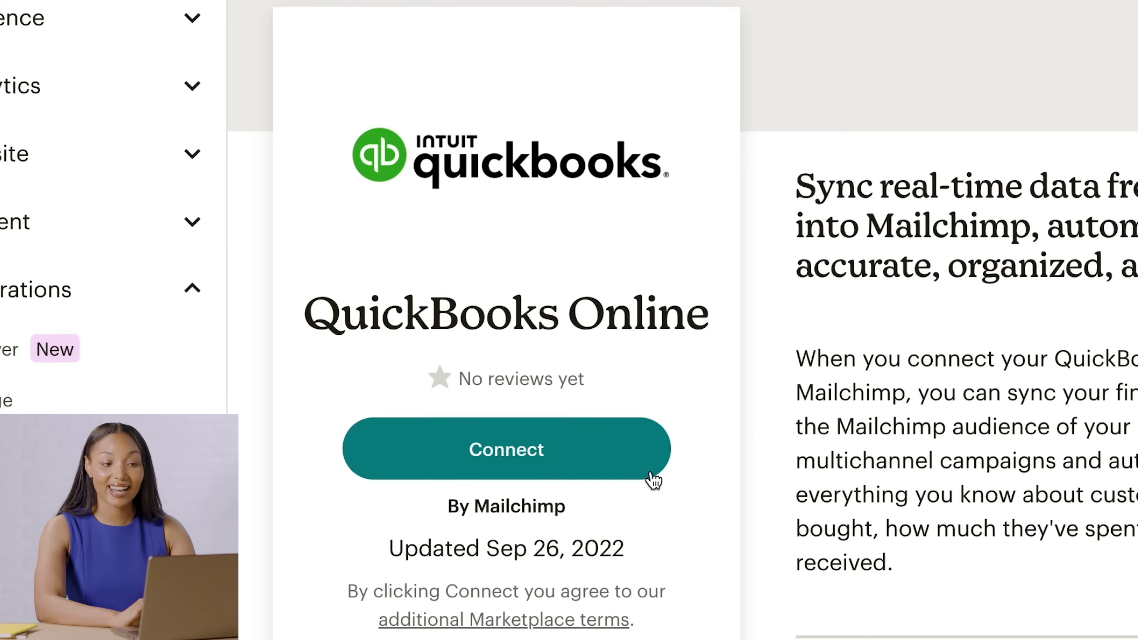
Connect QuickBooks Online to sync into The Potted Planter audience with Subscribed contact status.
click(637, 474)
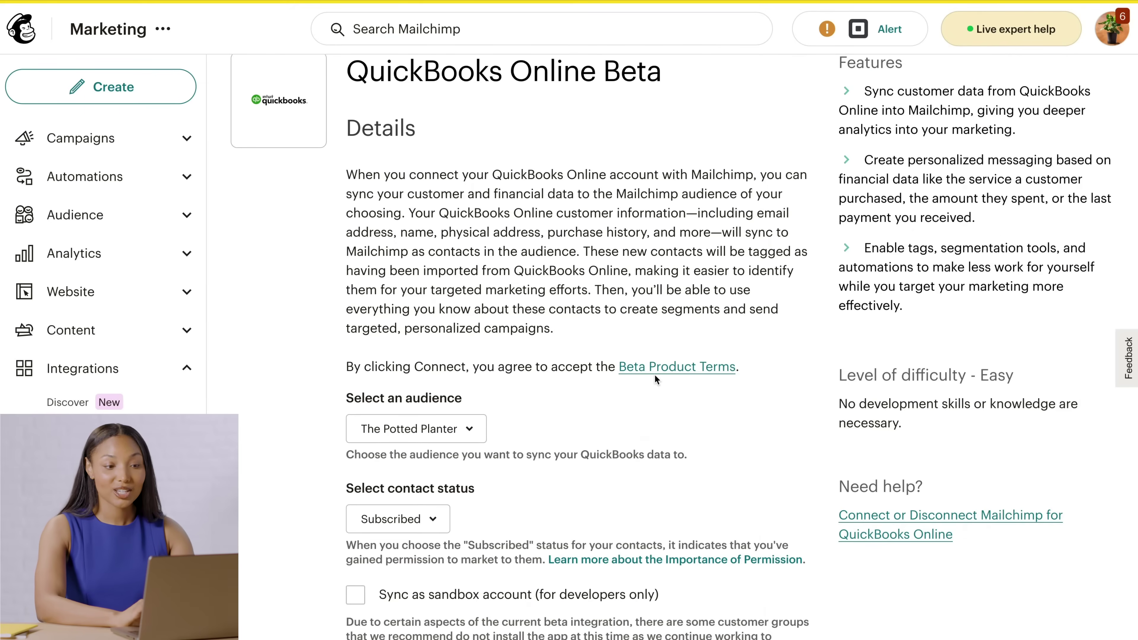
scroll(654, 374, down, 1)
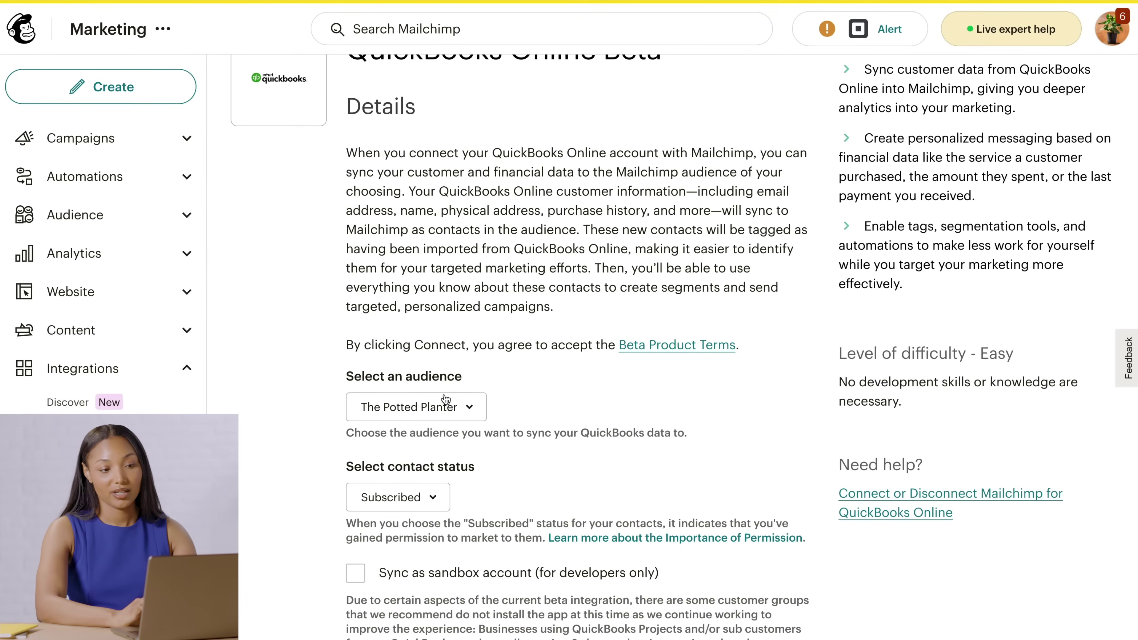
click(447, 401)
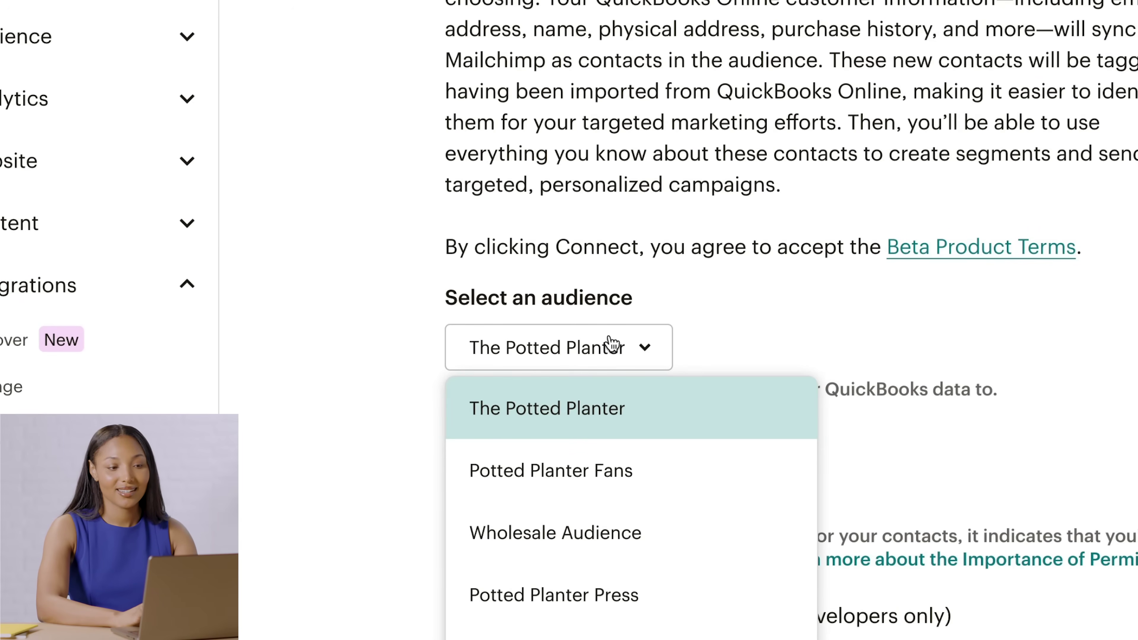
click(630, 399)
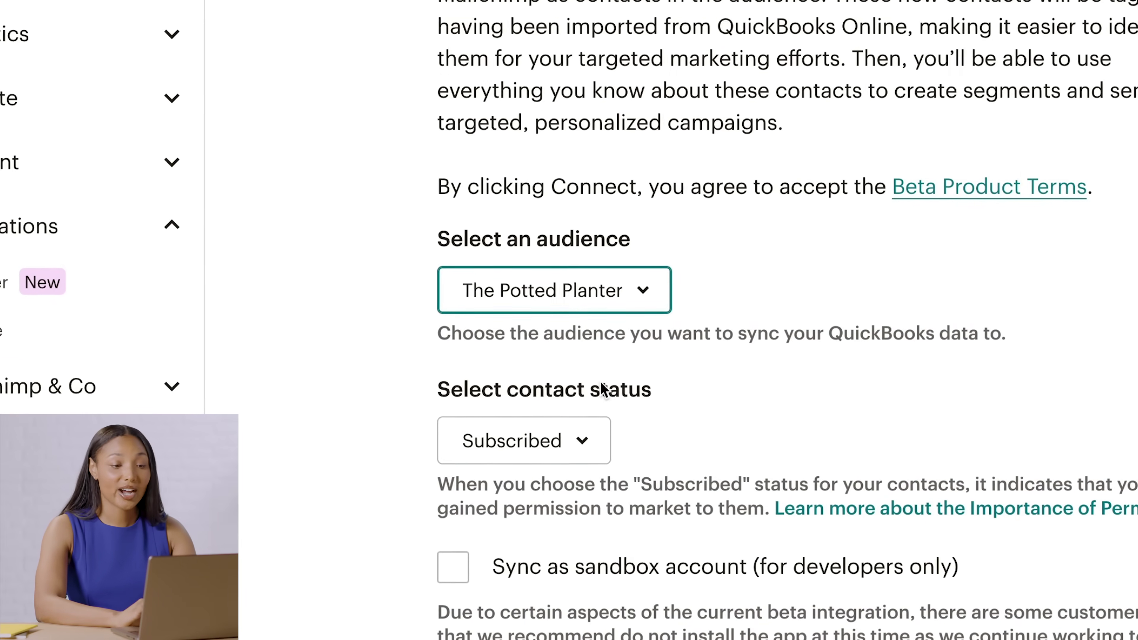
click(582, 441)
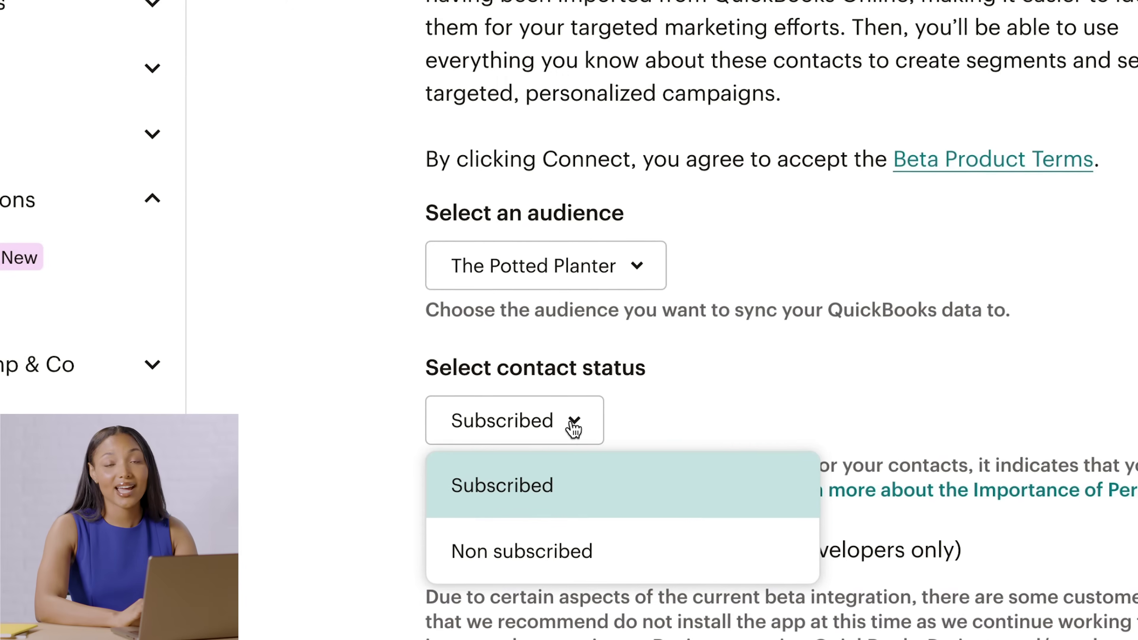
click(582, 487)
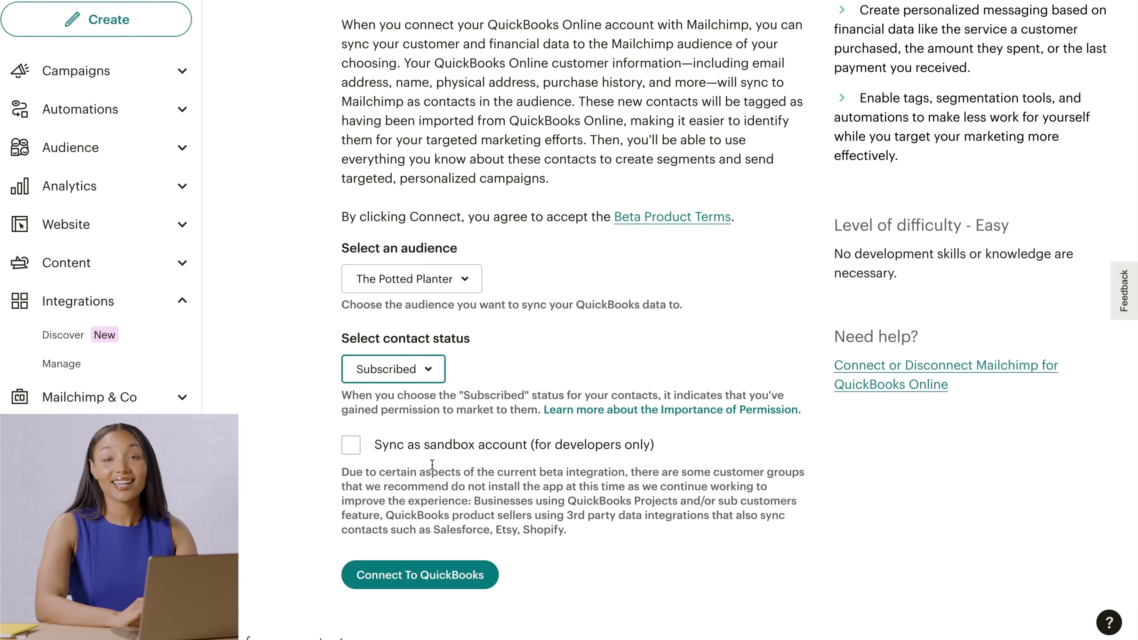
Connect to QuickBooks and sign in to the Intuit account with its password.
click(457, 577)
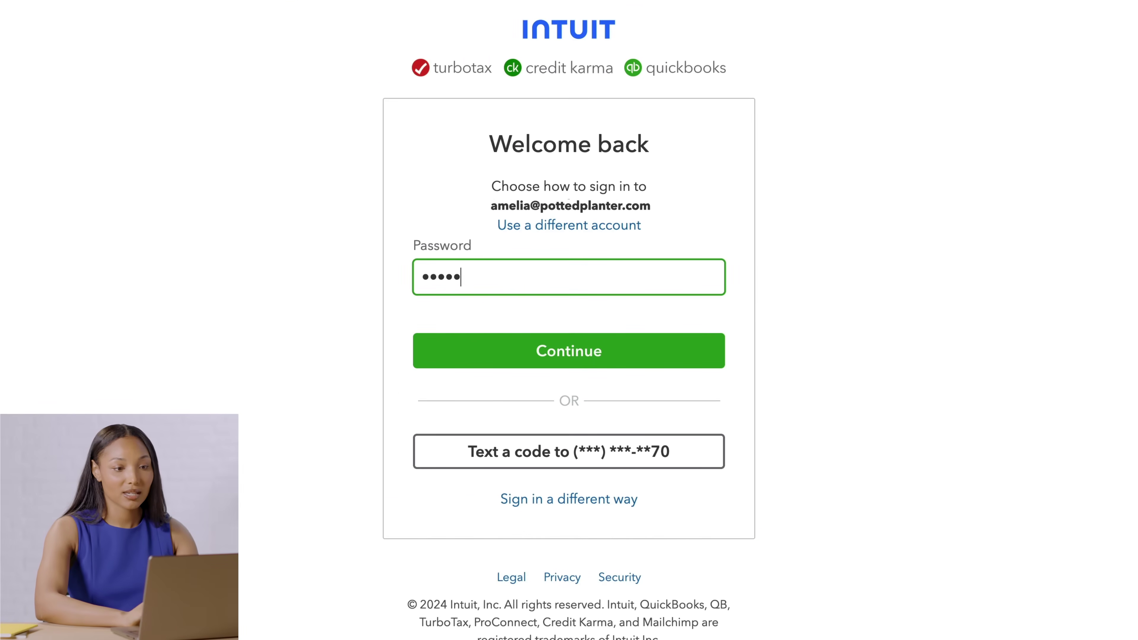
key(Return)
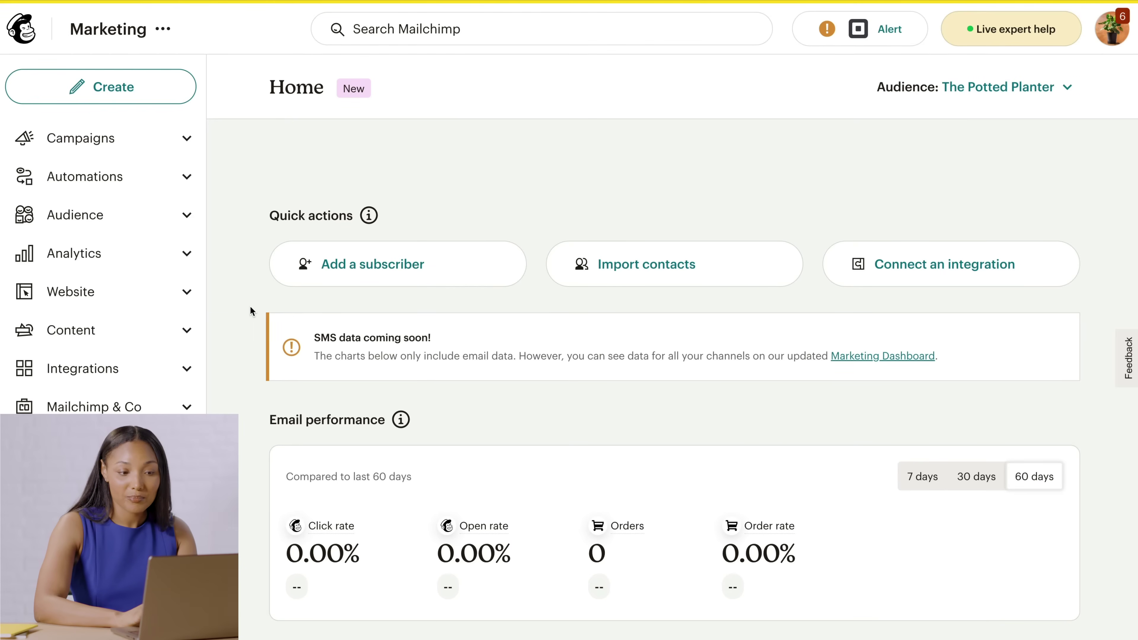
View the Audience dashboard's tags, including Pop-Up Customers at 4K and Customer at 3K.
click(175, 224)
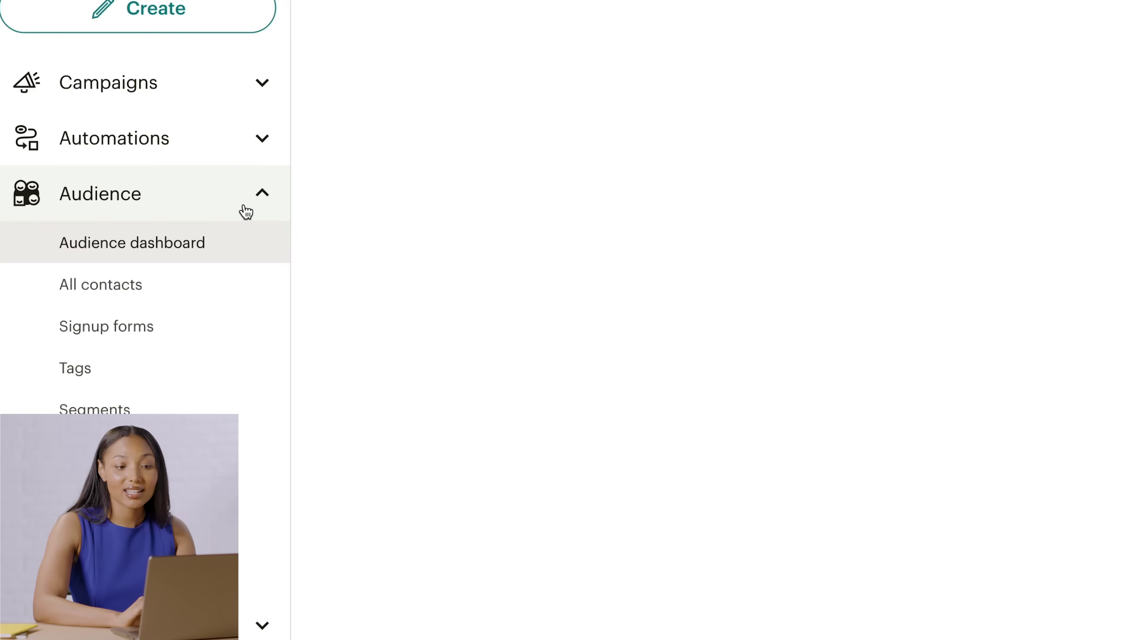
click(240, 259)
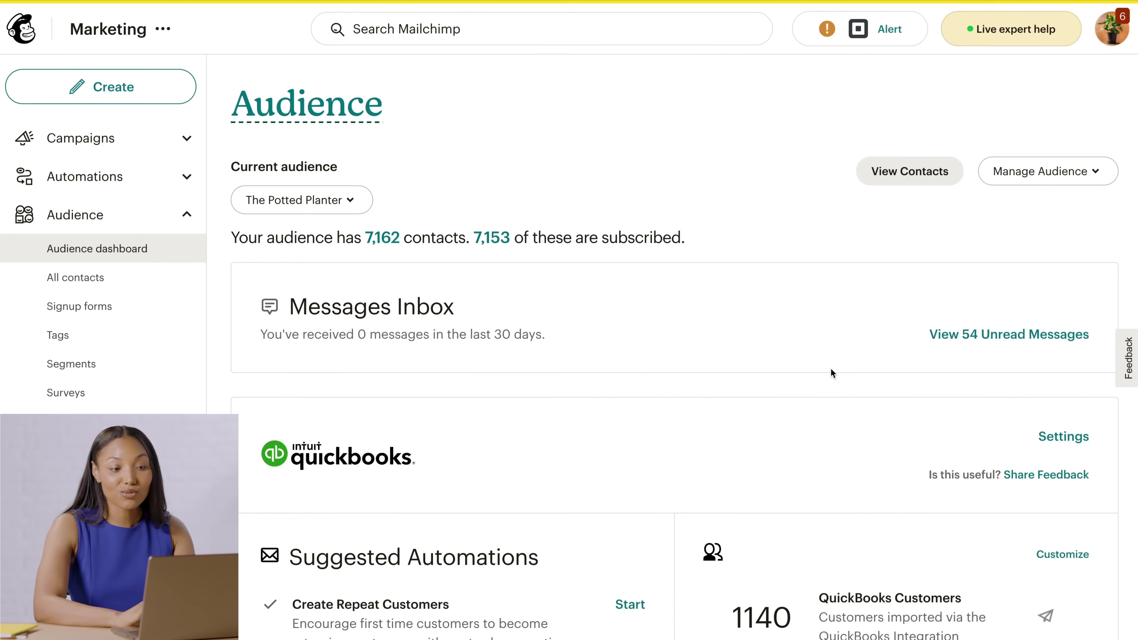
scroll(831, 369, down, 10)
scroll(831, 369, down, 4)
mouse_move(925, 465)
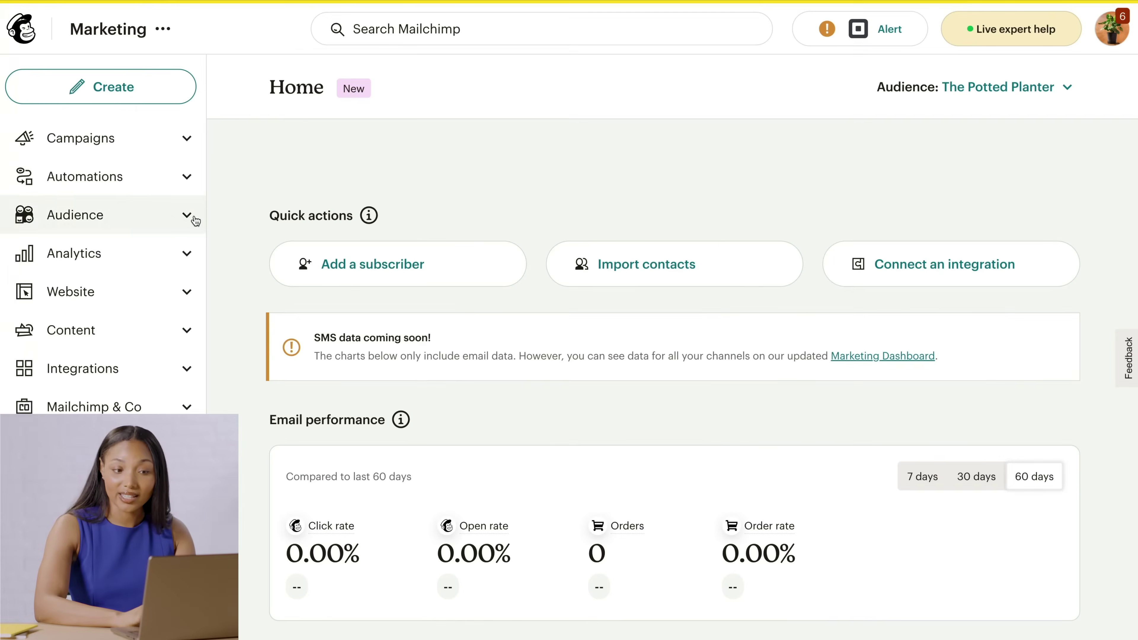
Confirm The Potted Planter audience, then view 1140 QuickBooks customers, 50 top and 156 recent.
click(188, 219)
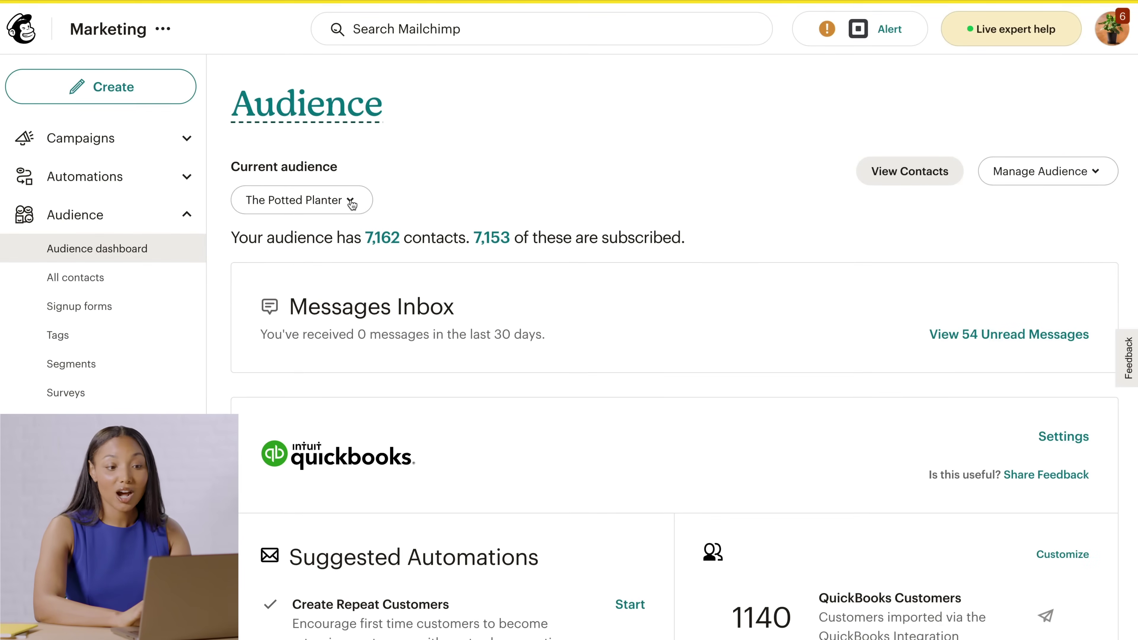
click(351, 201)
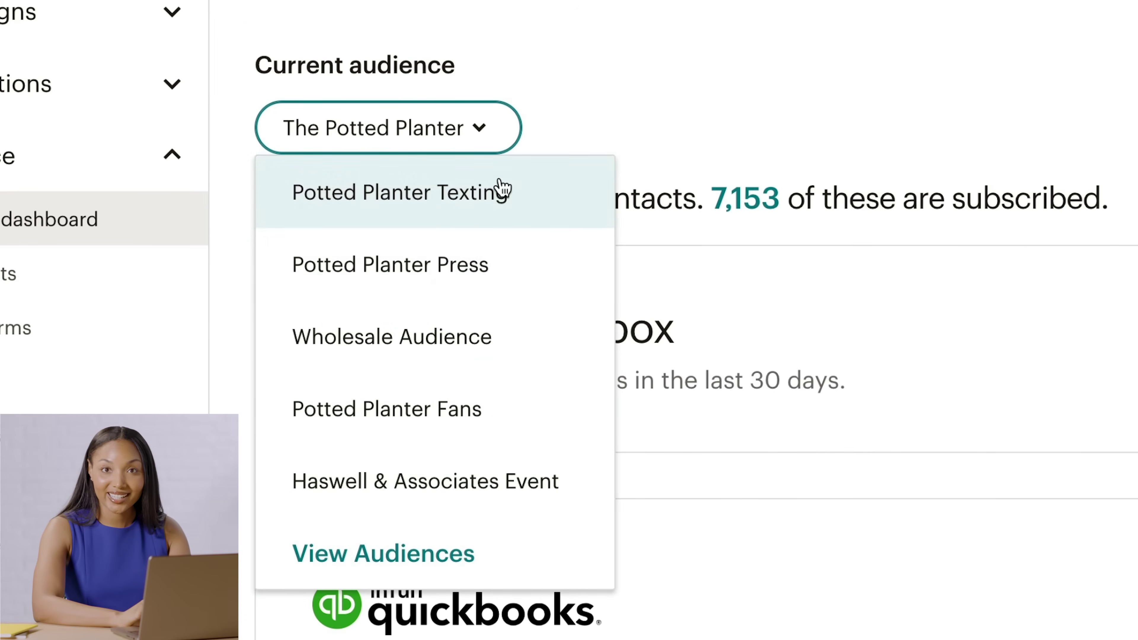
click(497, 141)
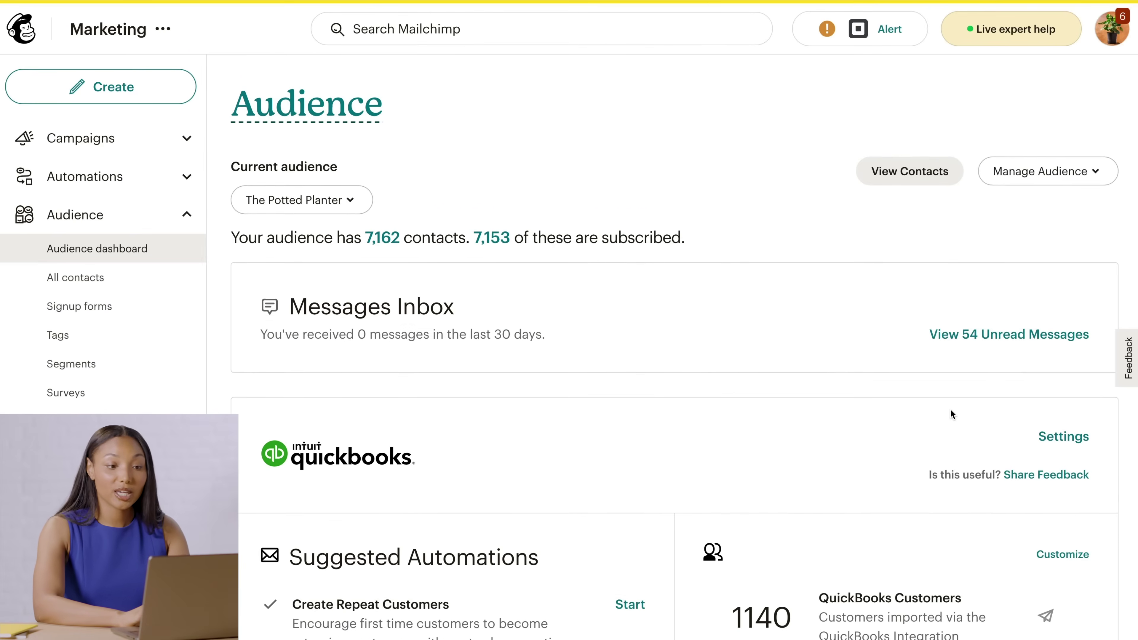
scroll(950, 409, down, 5)
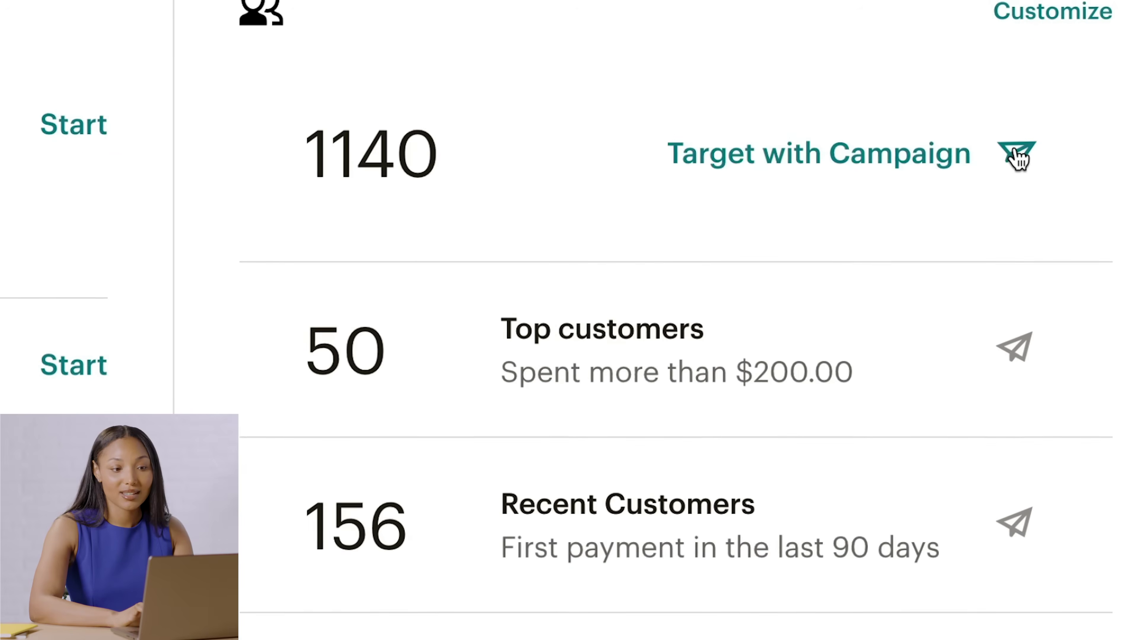
Target a QuickBooks customer group with a campaign from its row's send icon.
click(1015, 341)
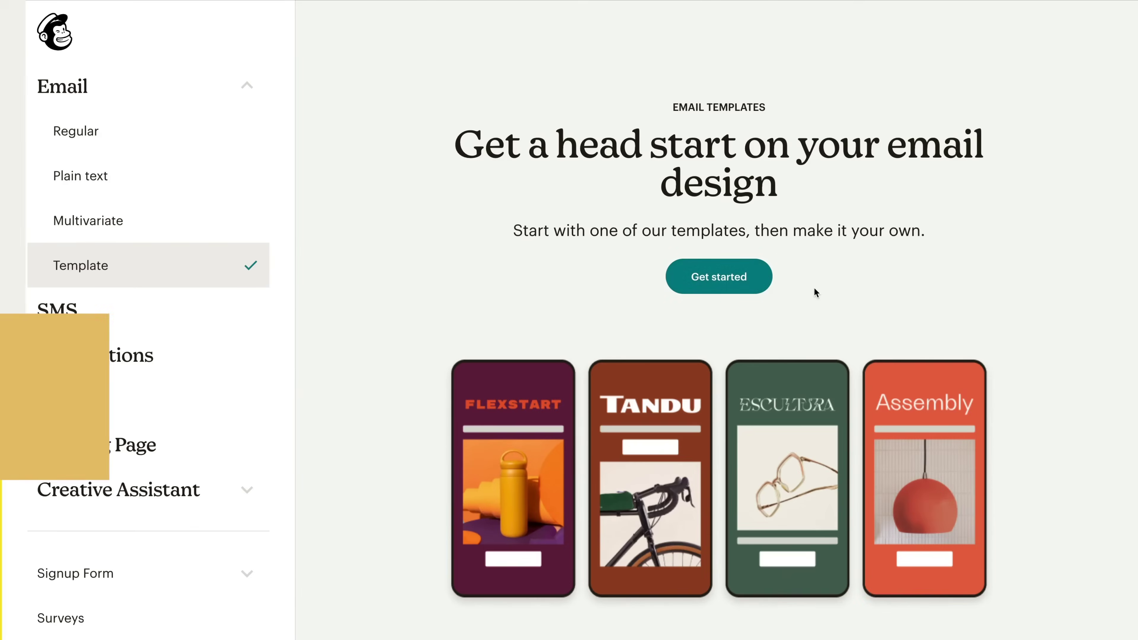
Get started with templates and open Creative Assistant custom email designs, showing 137 templates.
click(758, 283)
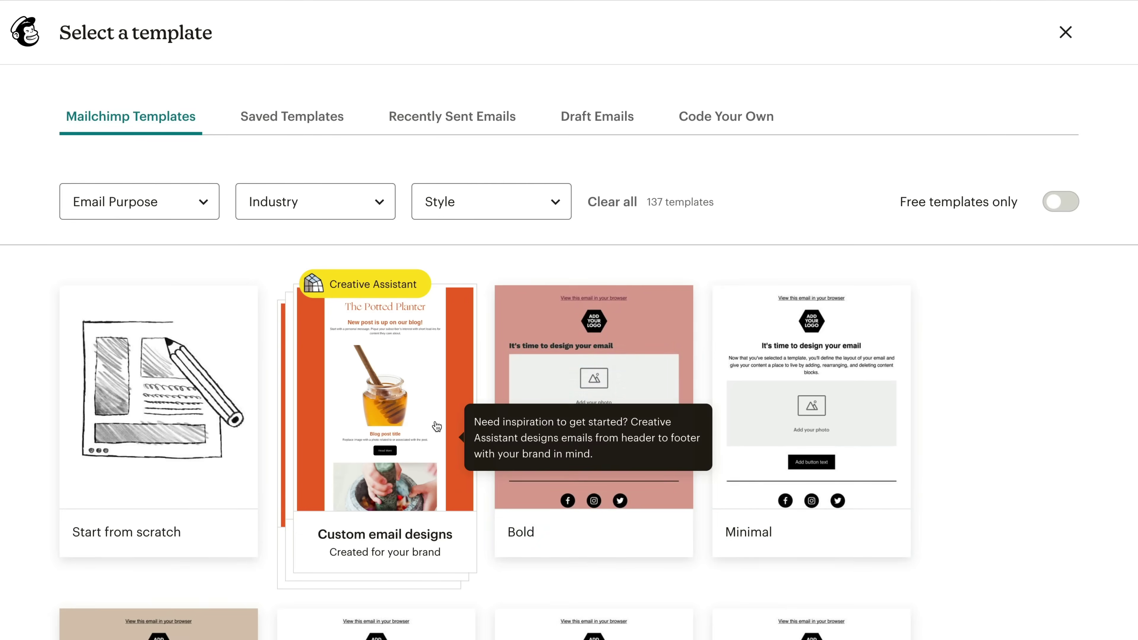
click(437, 426)
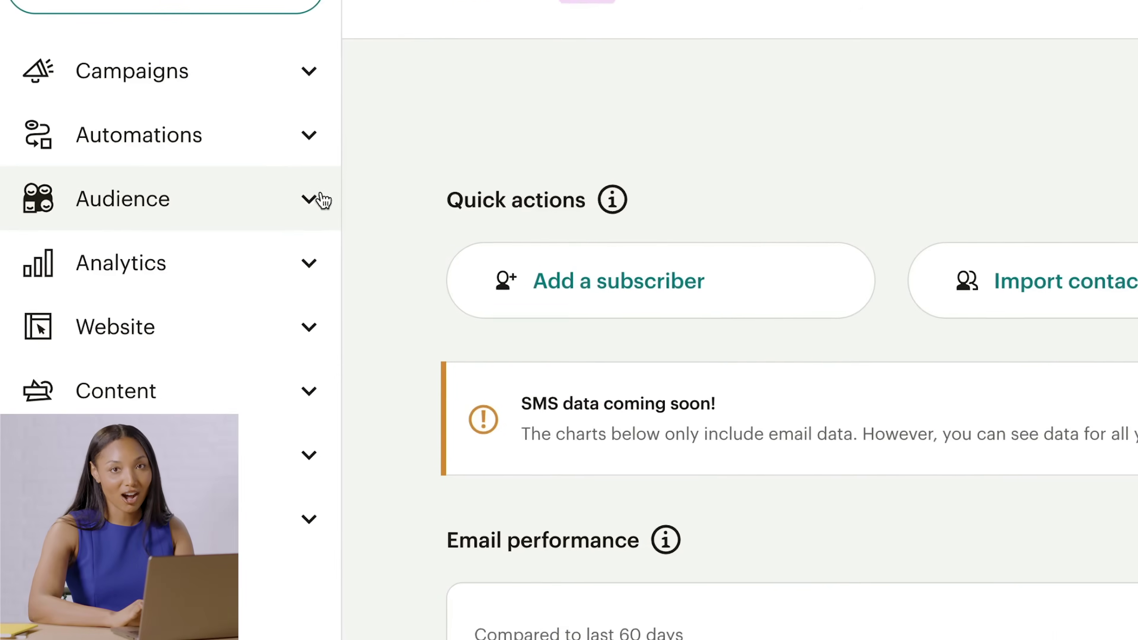
Go back to the Audience dashboard and scroll to Suggested Automations like Create Repeat Customers.
click(323, 200)
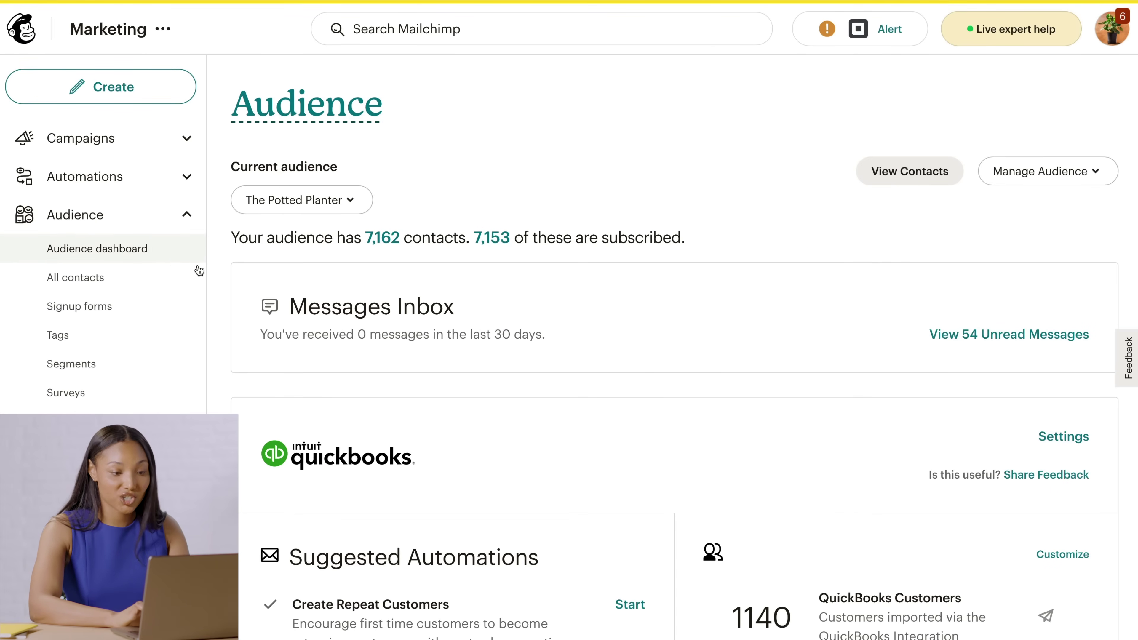
scroll(705, 410, down, 8)
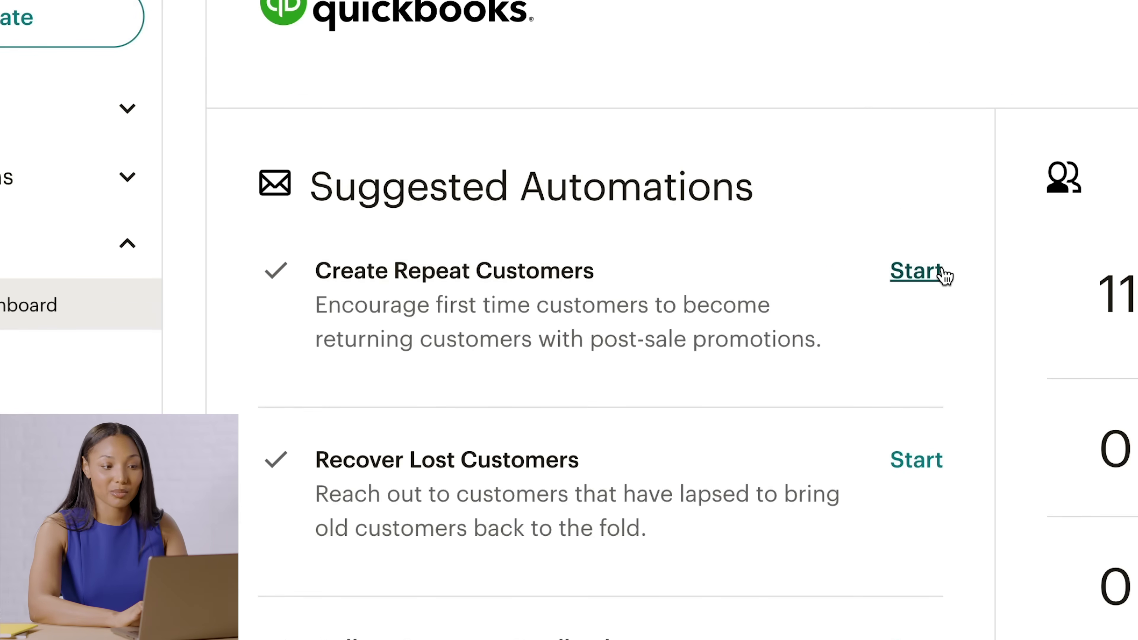
Start Create Repeat Customers, use the pre-built journey, and open its audience choices.
click(941, 274)
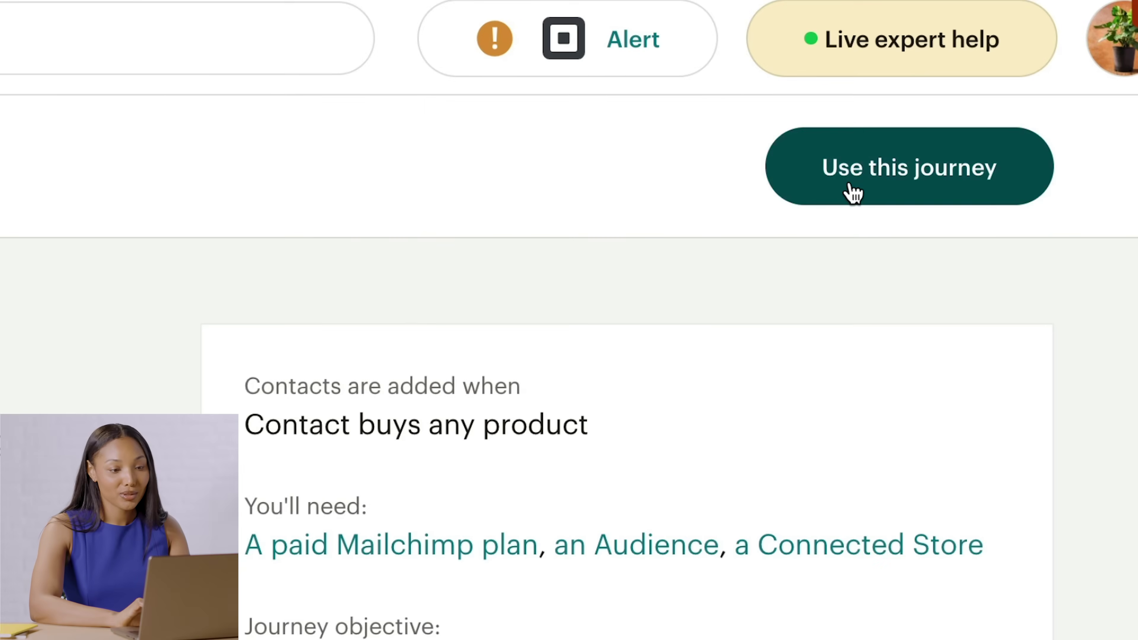
click(853, 193)
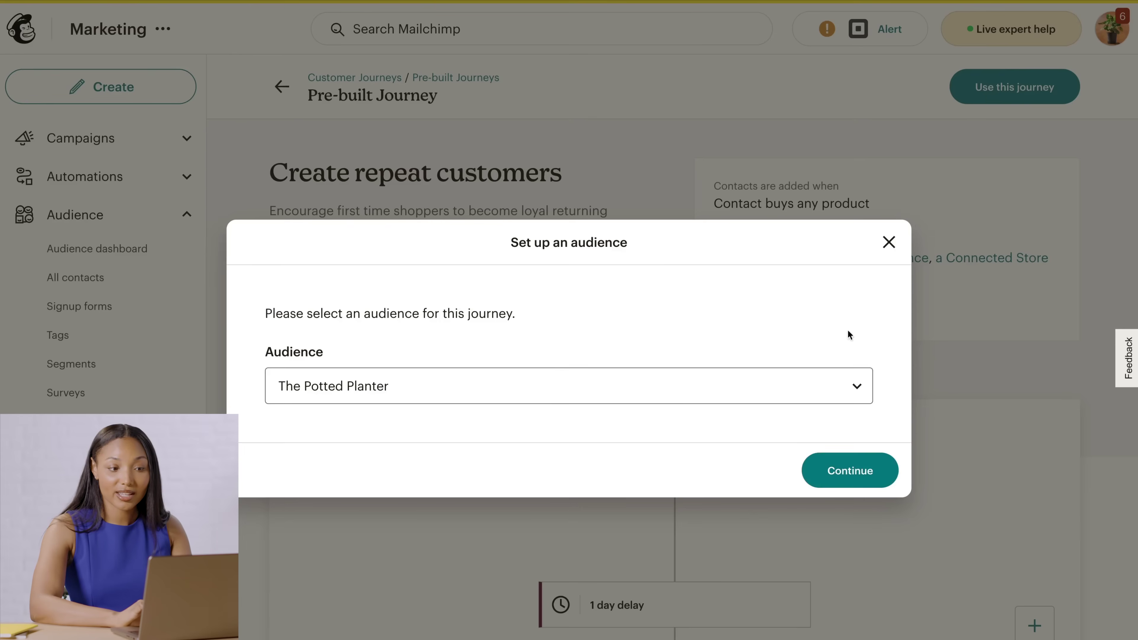
click(820, 385)
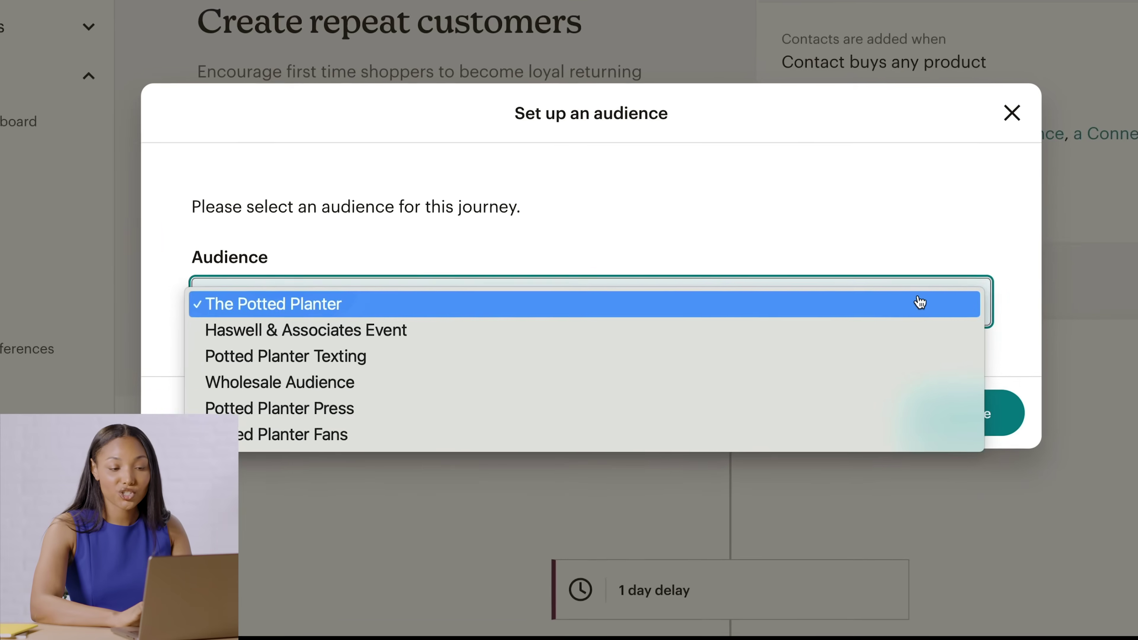
Confirm The Potted Planter as the journey audience and open the 'Thank you from the founder' email.
click(817, 386)
click(861, 468)
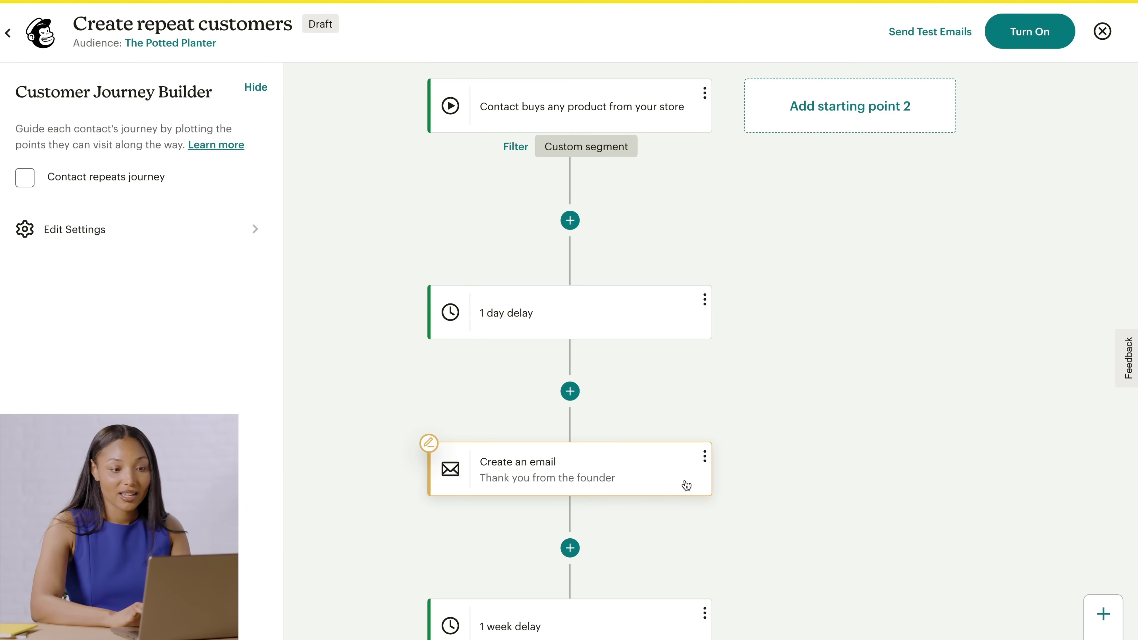
click(687, 486)
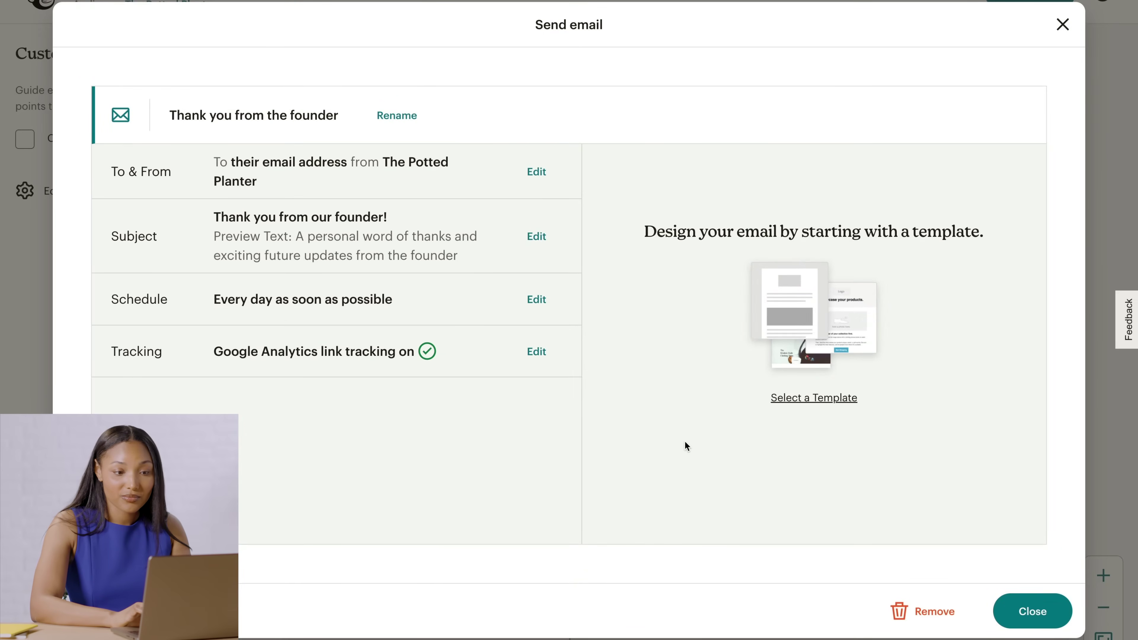